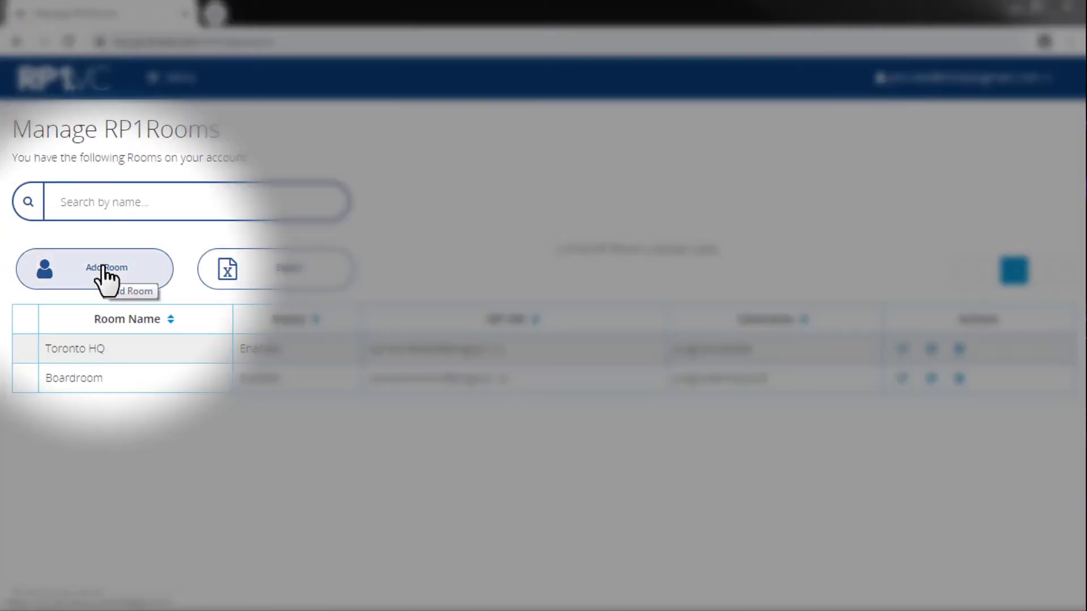
Step: Add a room named Strategy Pit with username strategy01, the room password and SIP URI strategypit
left_click(103, 268)
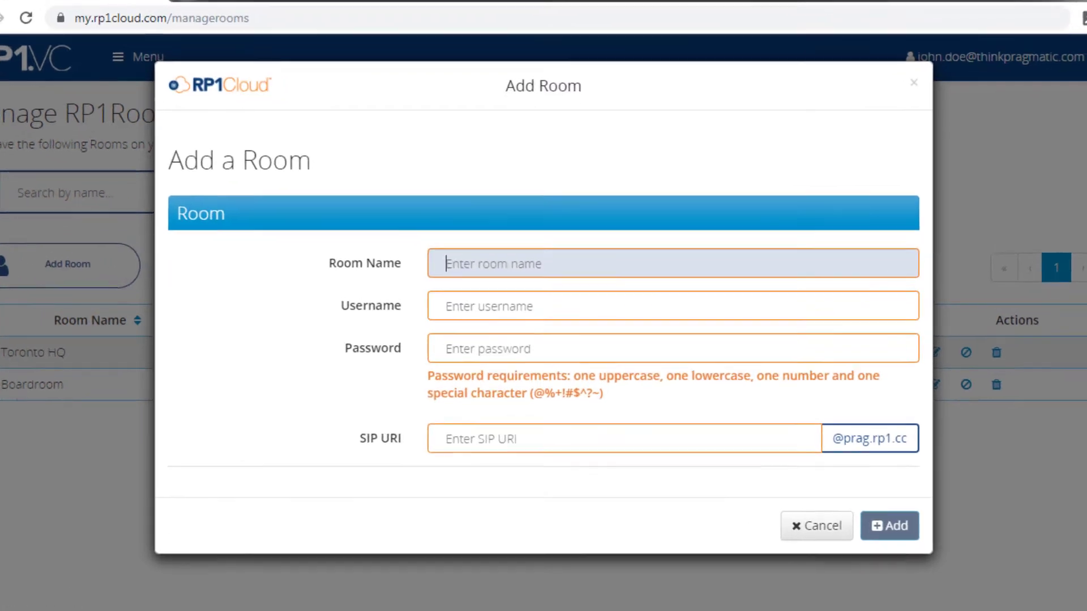
type("Strategy Pit")
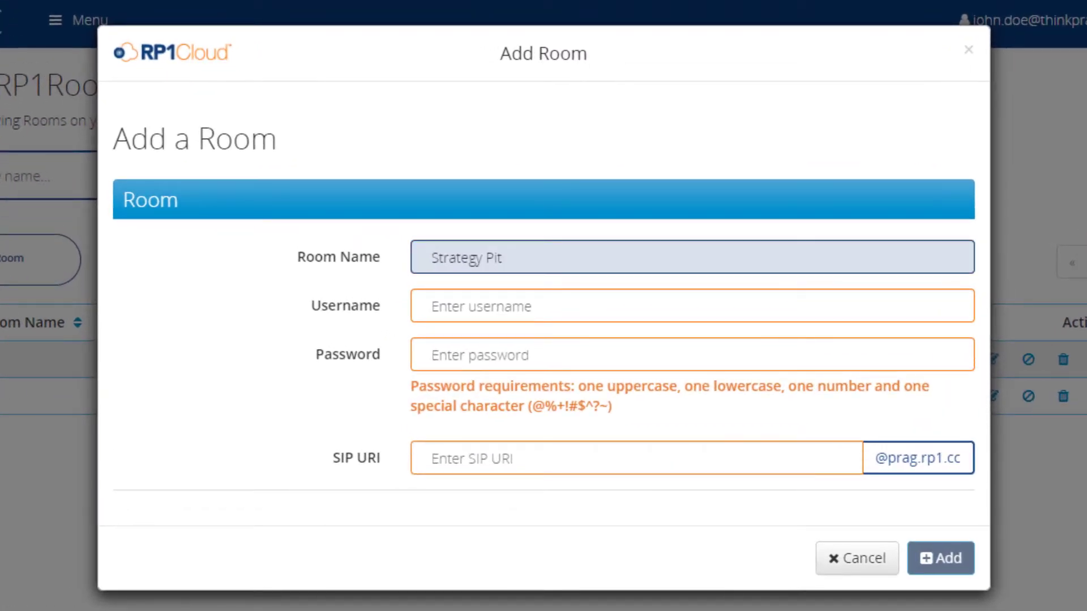
key("Tab")
type("strategy01")
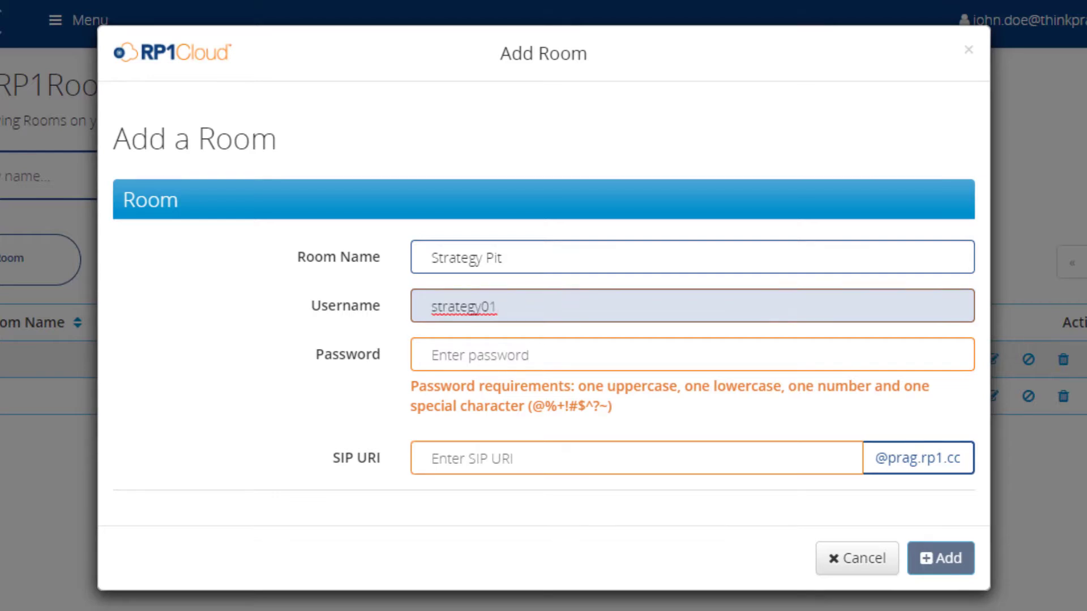
key("Tab")
type("P@ssw0rd1")
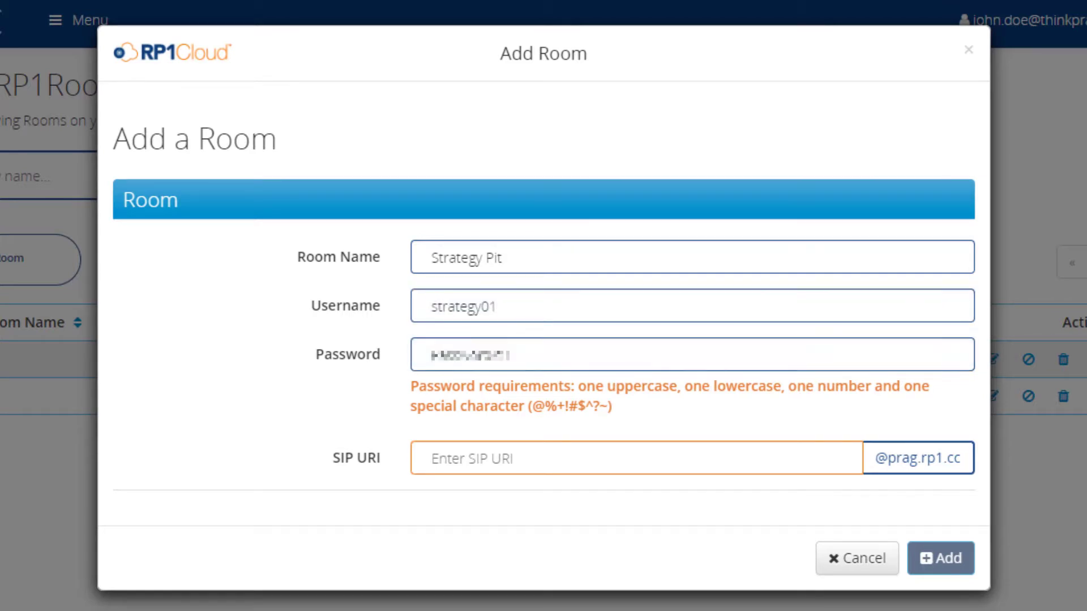
key("Tab")
type("strategypit")
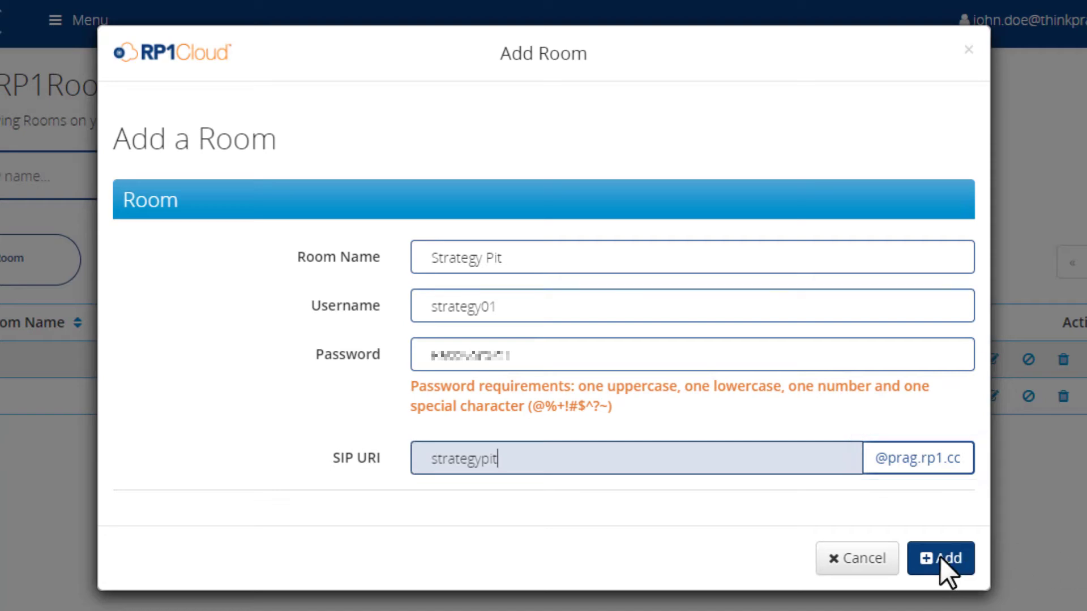
left_click(941, 559)
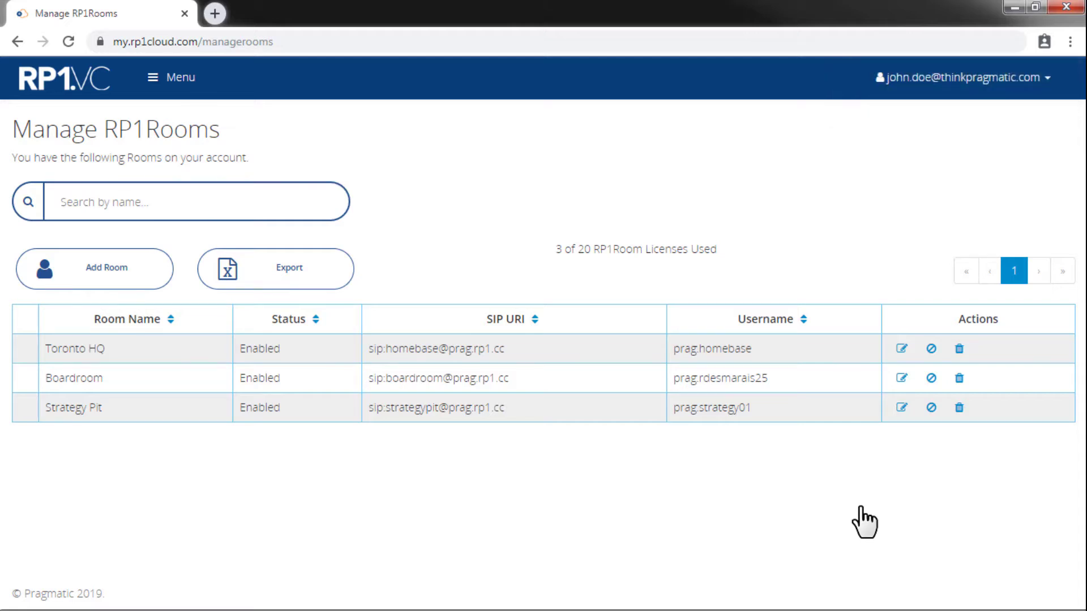
Step: Export the room list as a CSV file and show the options for the downloaded file
left_click(287, 274)
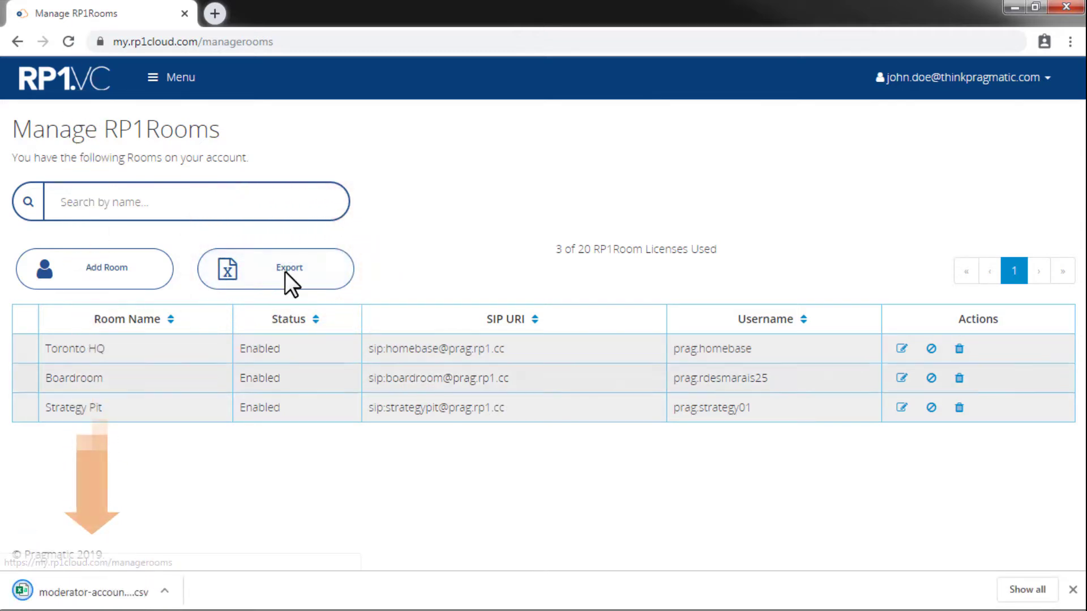
left_click(165, 592)
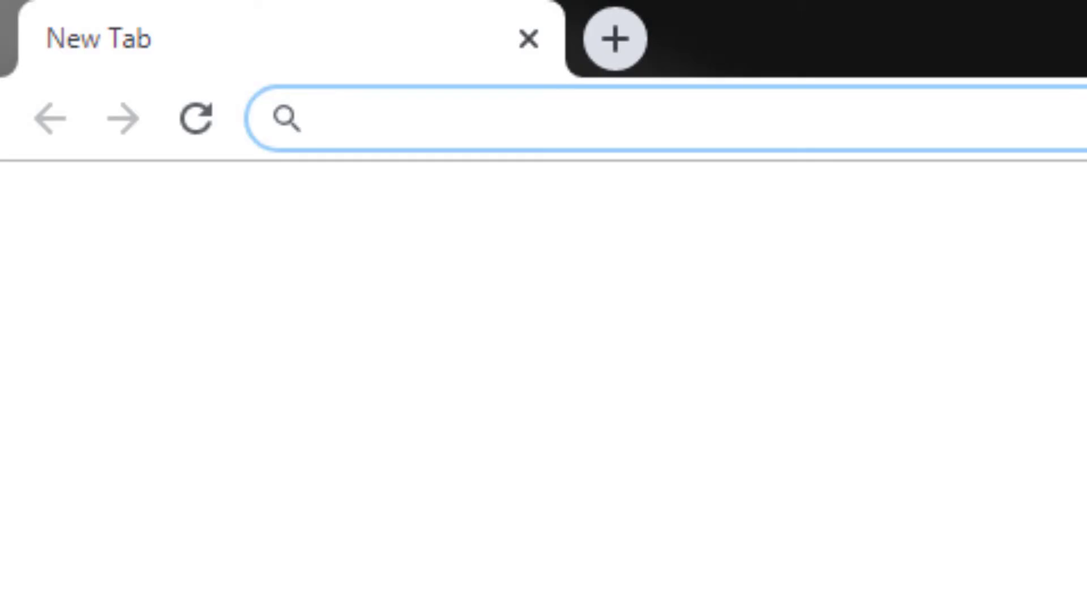
type("htt")
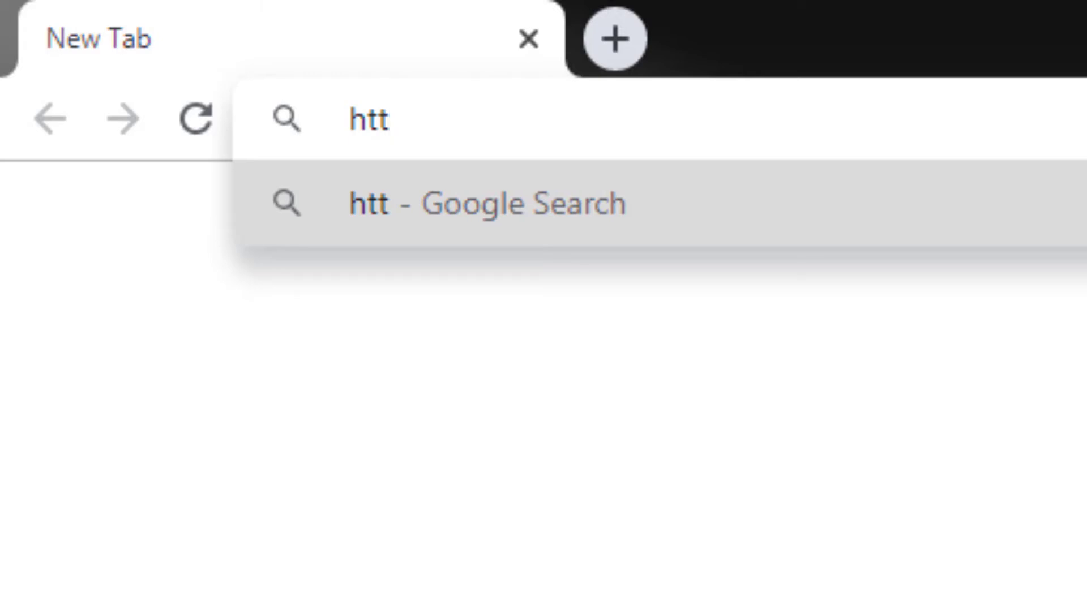
type("ps://1")
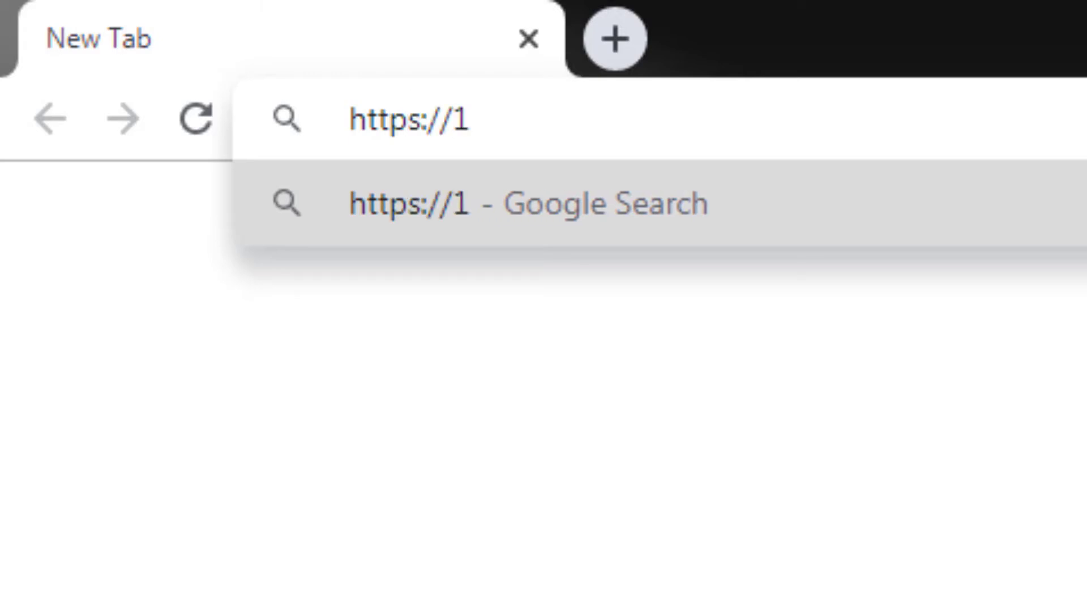
type("0.0.1")
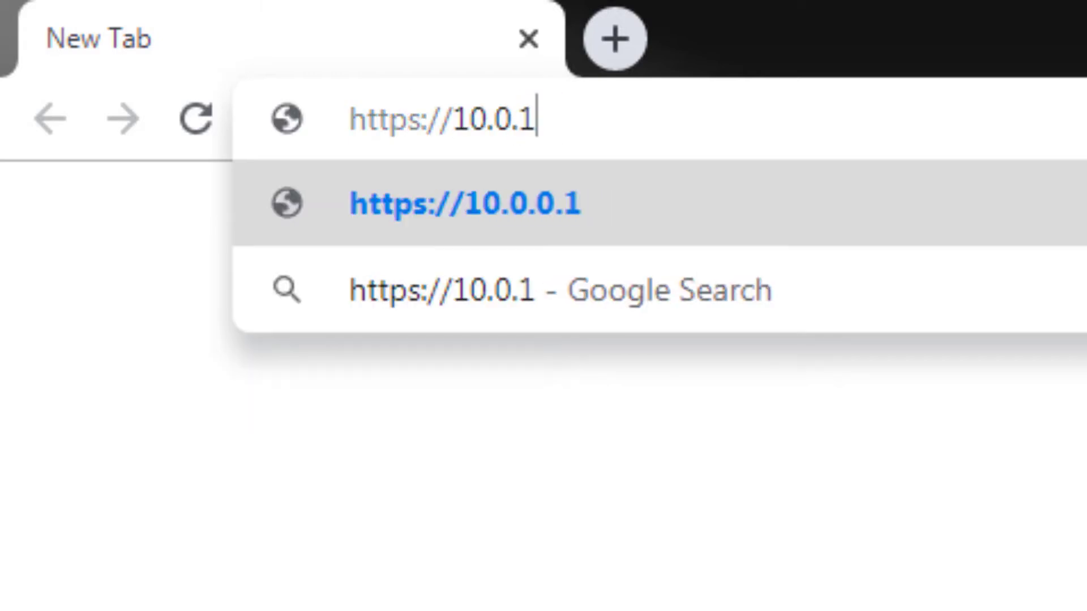
type("00.93")
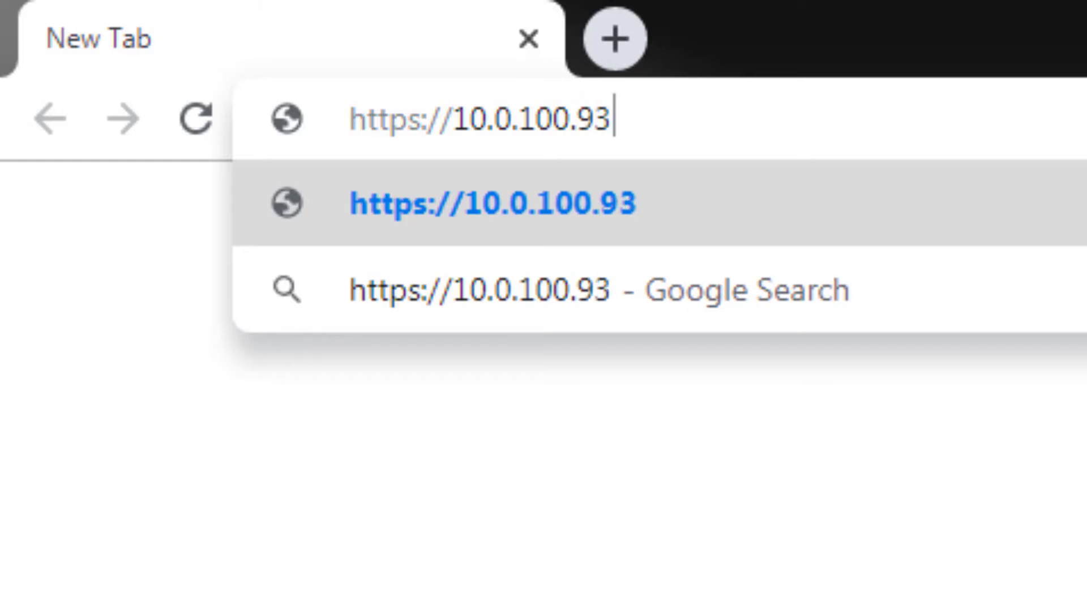
key("Return")
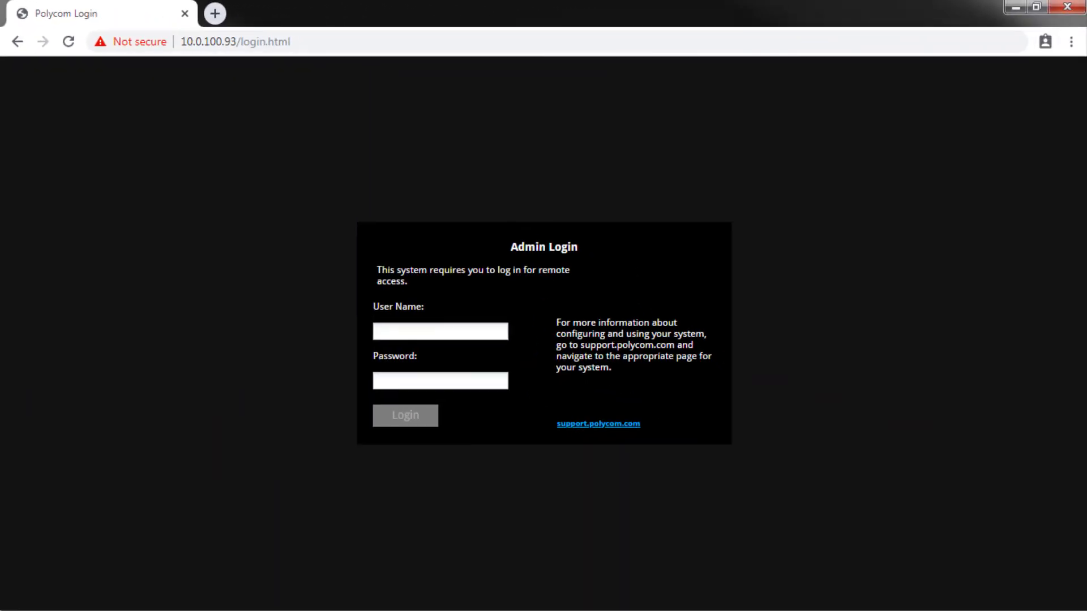
Step: Log in to the Polycom admin interface with the administrator user name and password
left_click(441, 332)
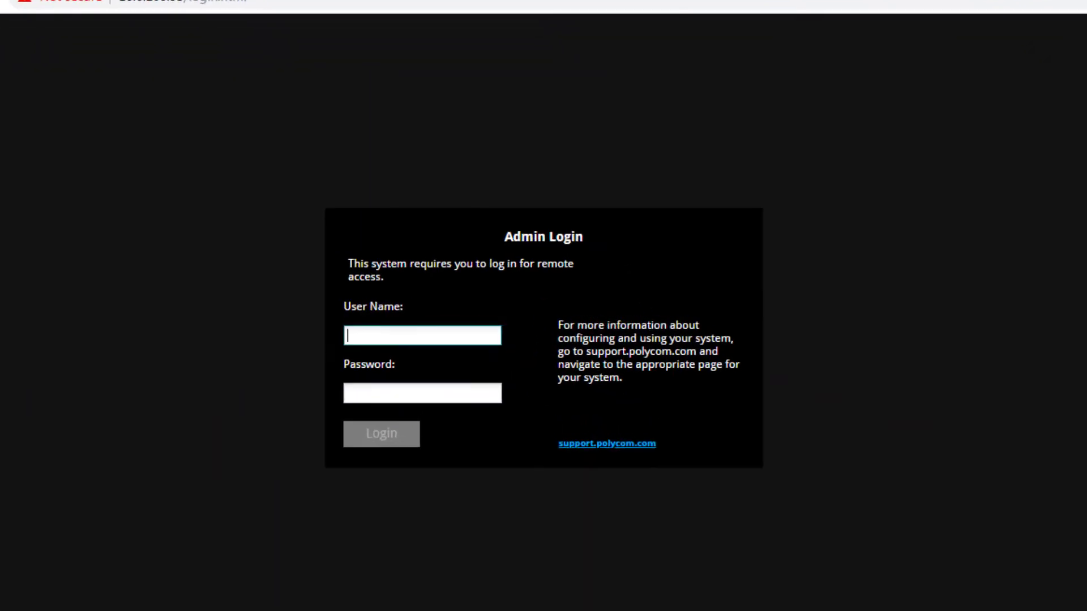
key("ctrl+v")
key("Tab")
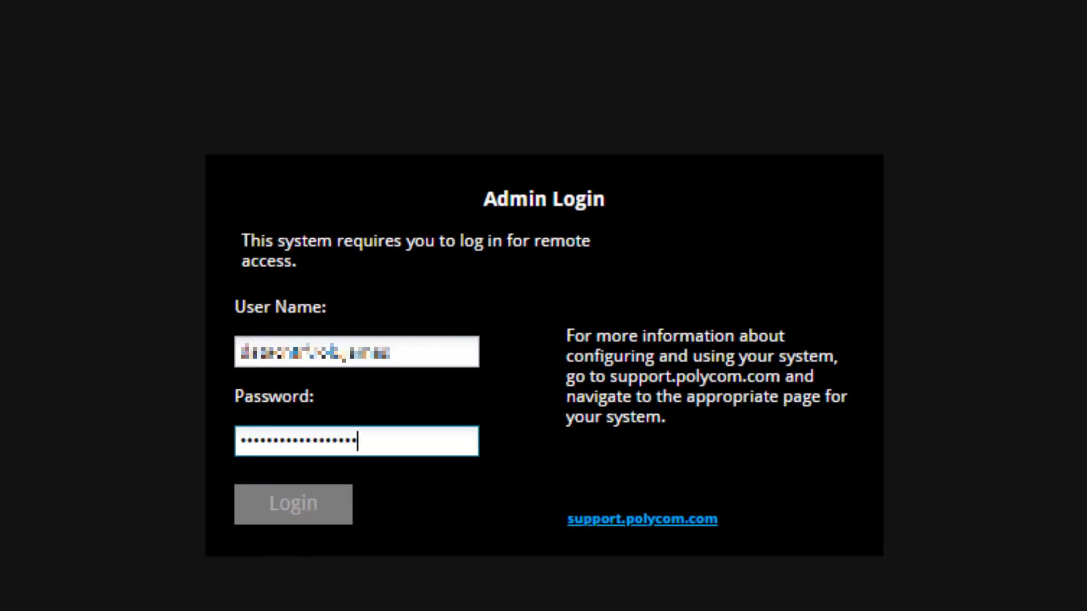
key("ctrl+v")
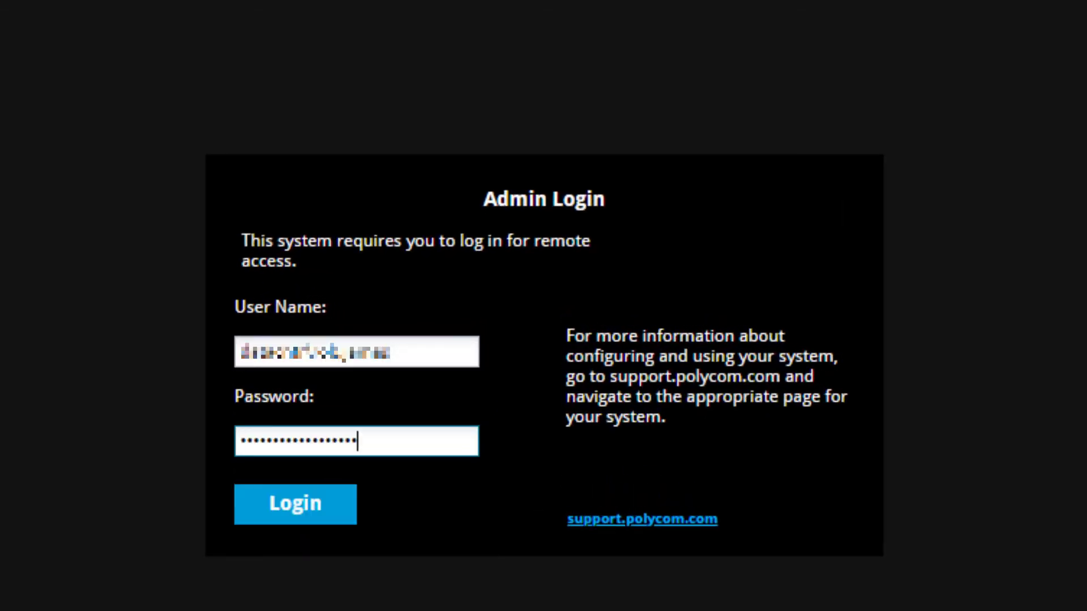
left_click(296, 528)
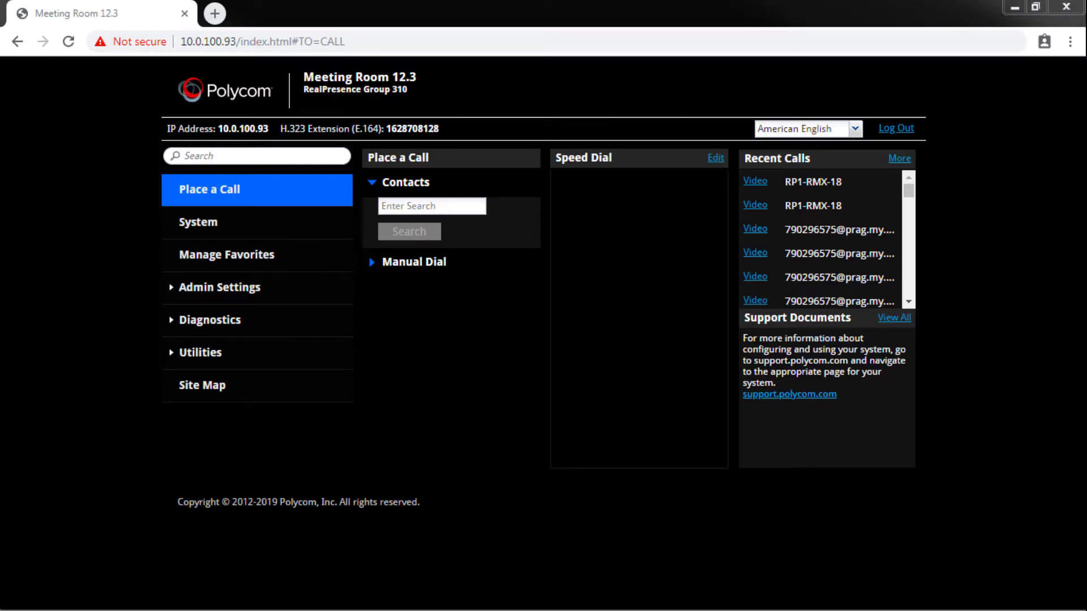
Step: Open the SIP section of the IP network admin settings and enable SIP
left_click(209, 287)
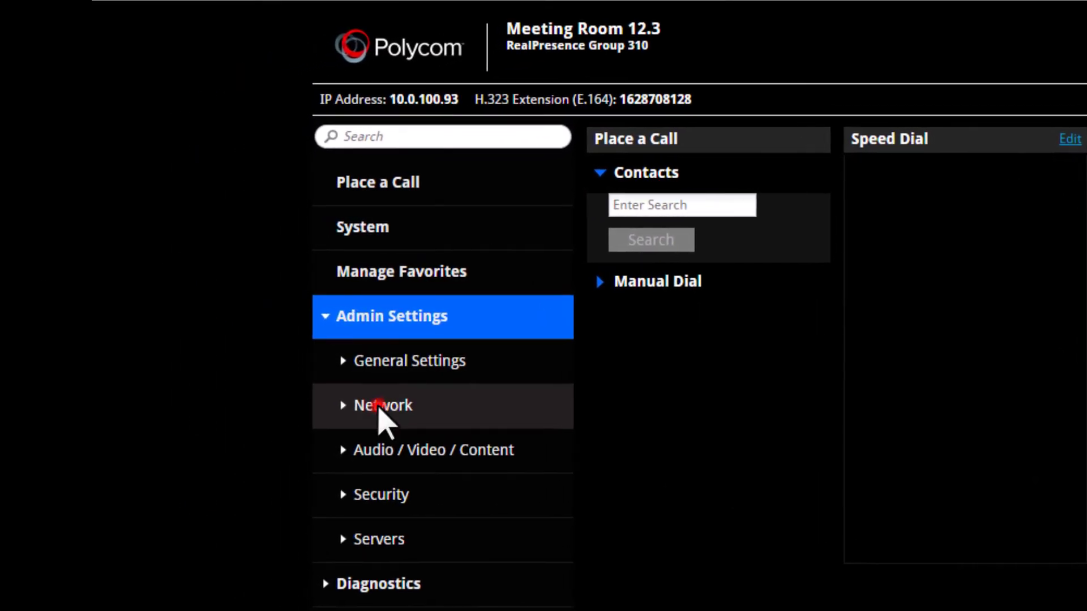
left_click(377, 405)
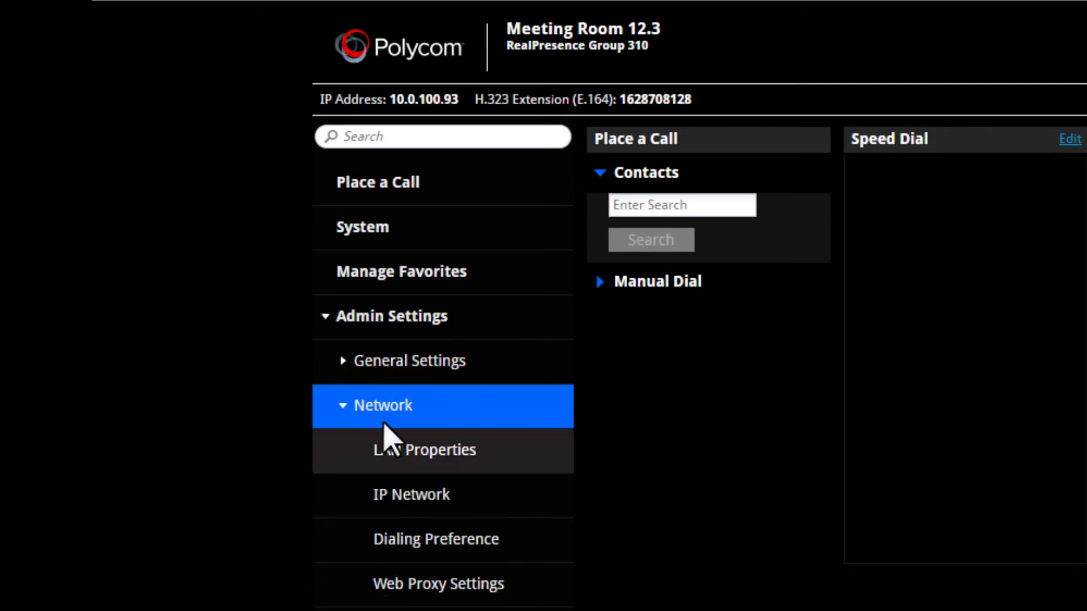
left_click(409, 501)
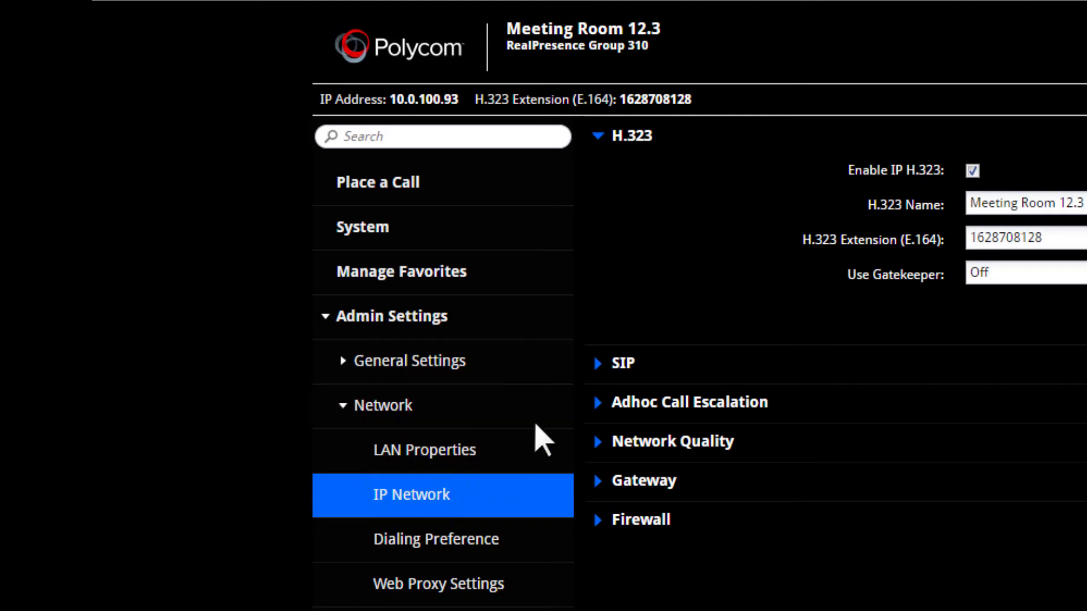
left_click(624, 365)
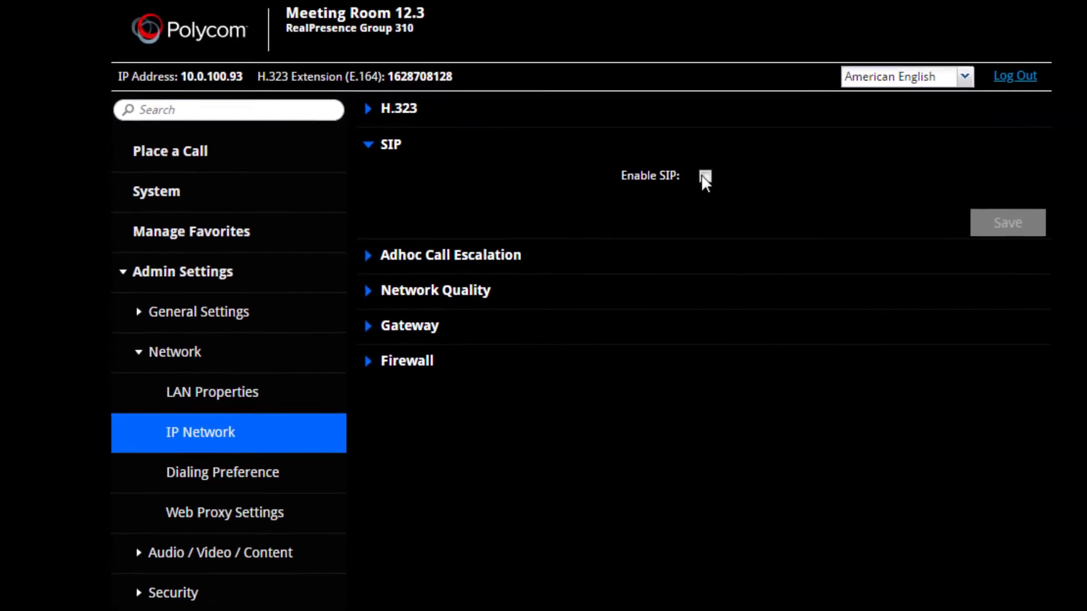
left_click(672, 172)
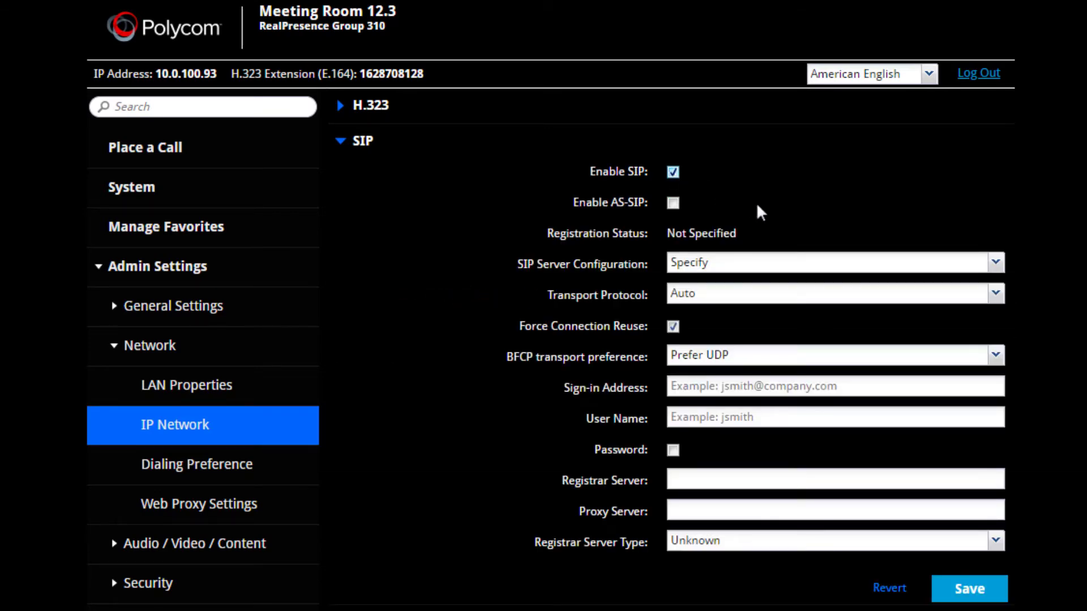
Step: Select Auto as the SIP transport protocol and Prefer UDP as the BFCP transport preference
left_click(995, 293)
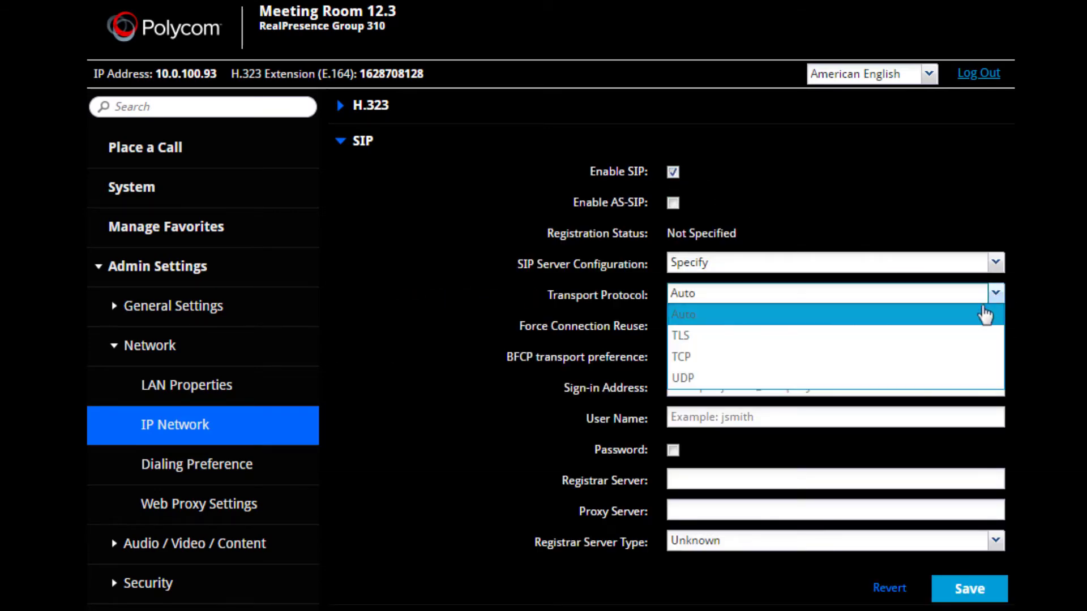
left_click(993, 317)
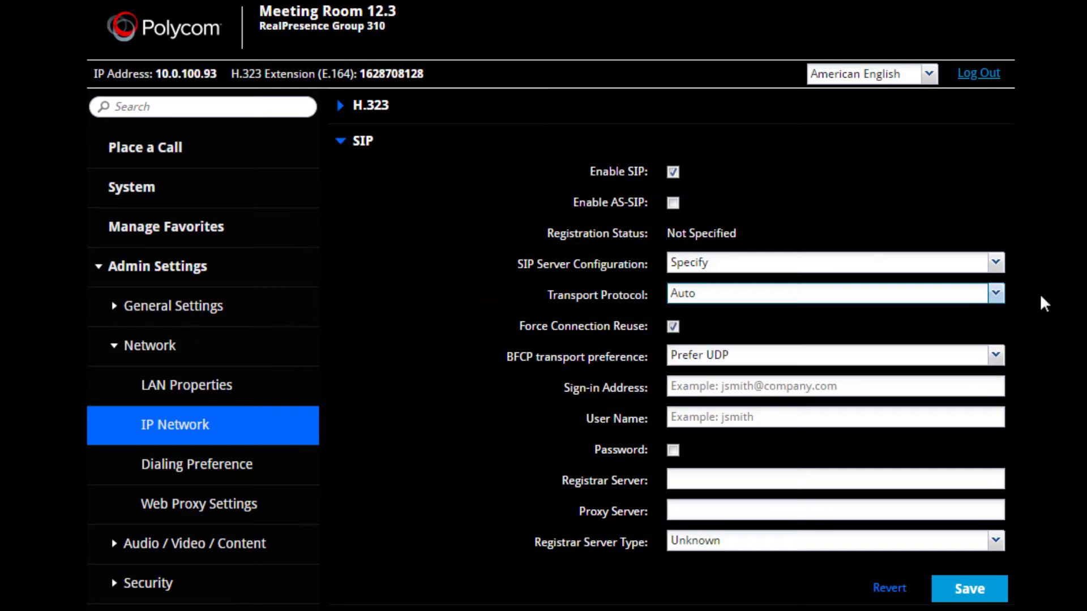
left_click(997, 357)
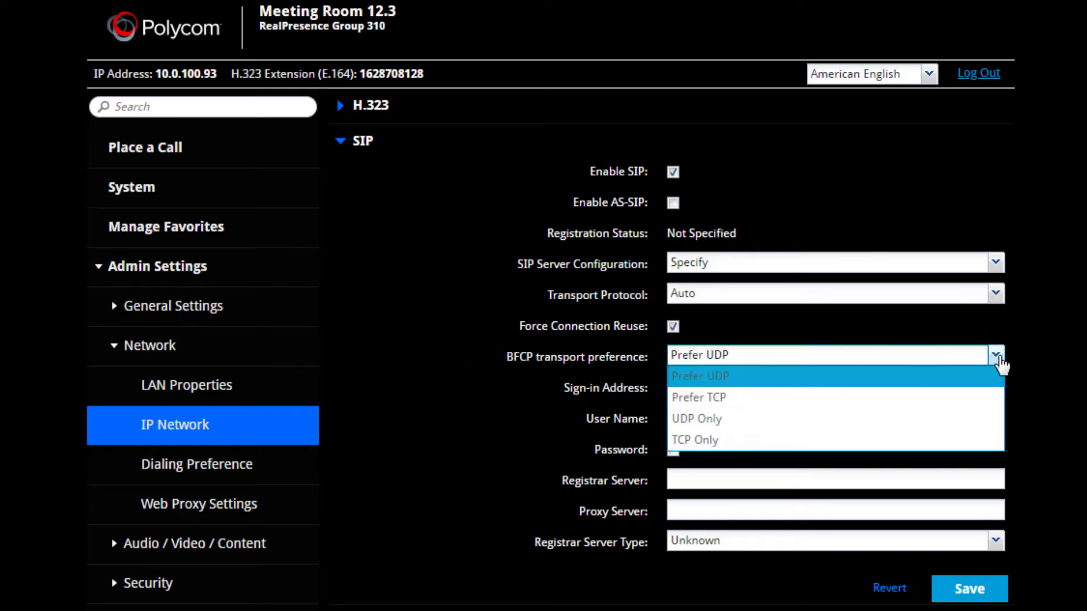
left_click(985, 378)
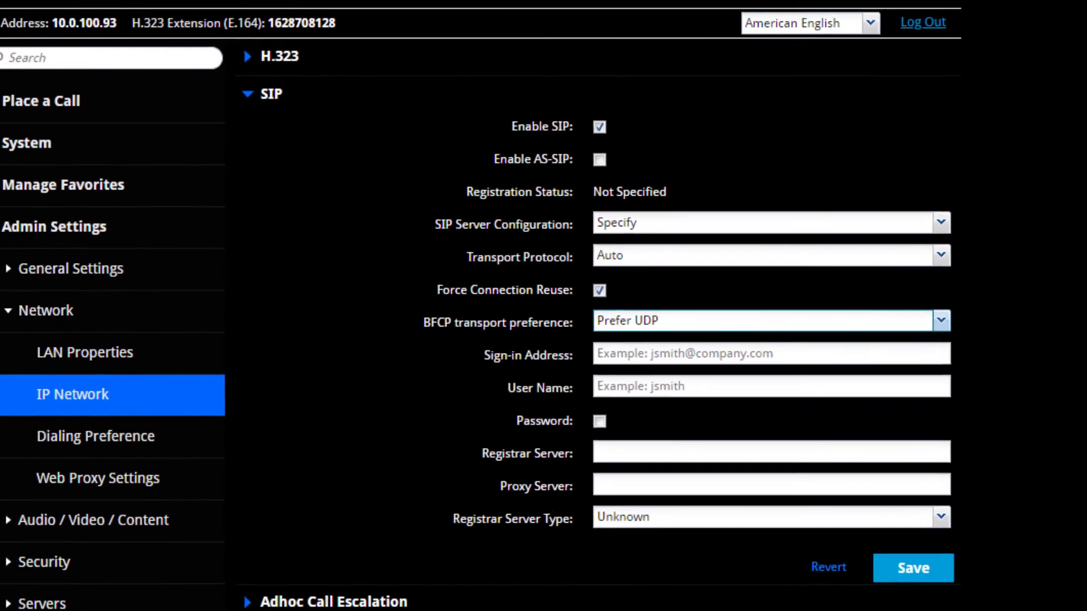
Step: Set the SIP registrar server to sip.rp1.cc
left_click(679, 424)
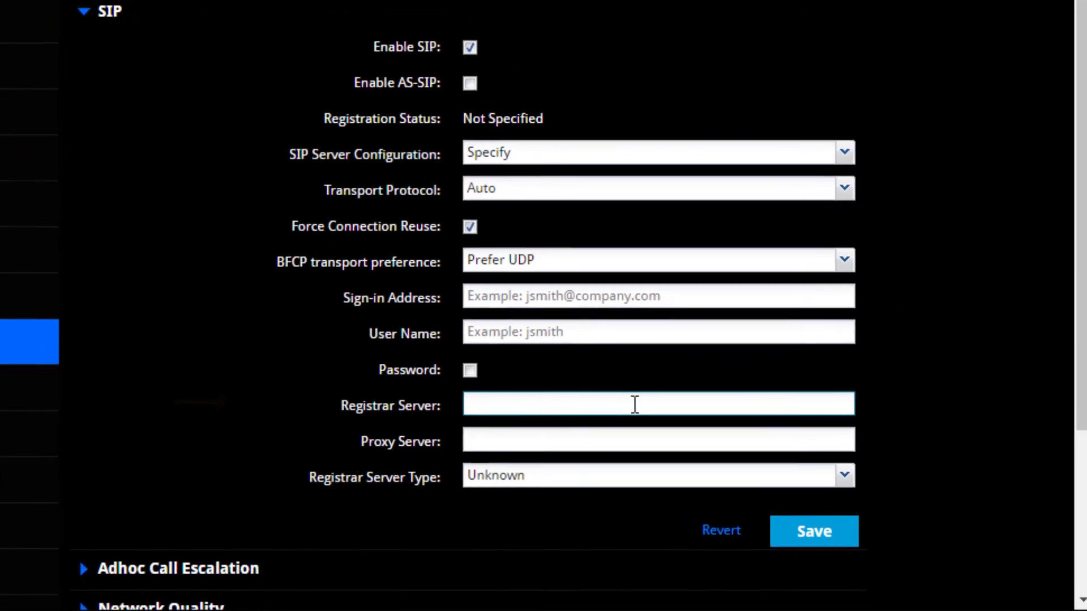
type("sip.r")
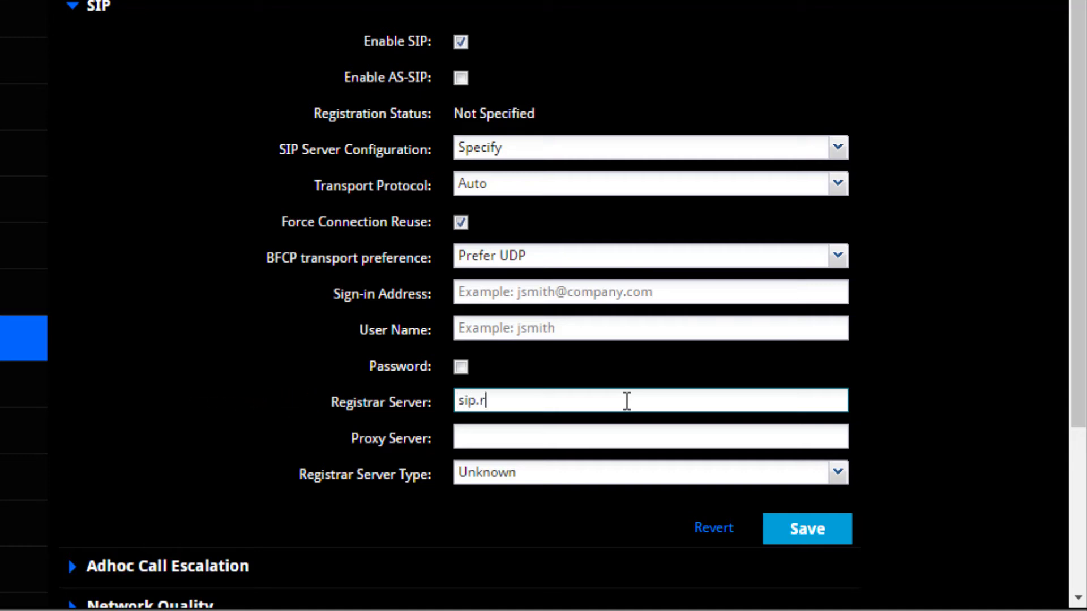
type("p1.cc")
Step: Set the SIP sign-in address to the Strategy Pit room's full SIP URI and the user name to prag.strategy01
left_click(475, 293)
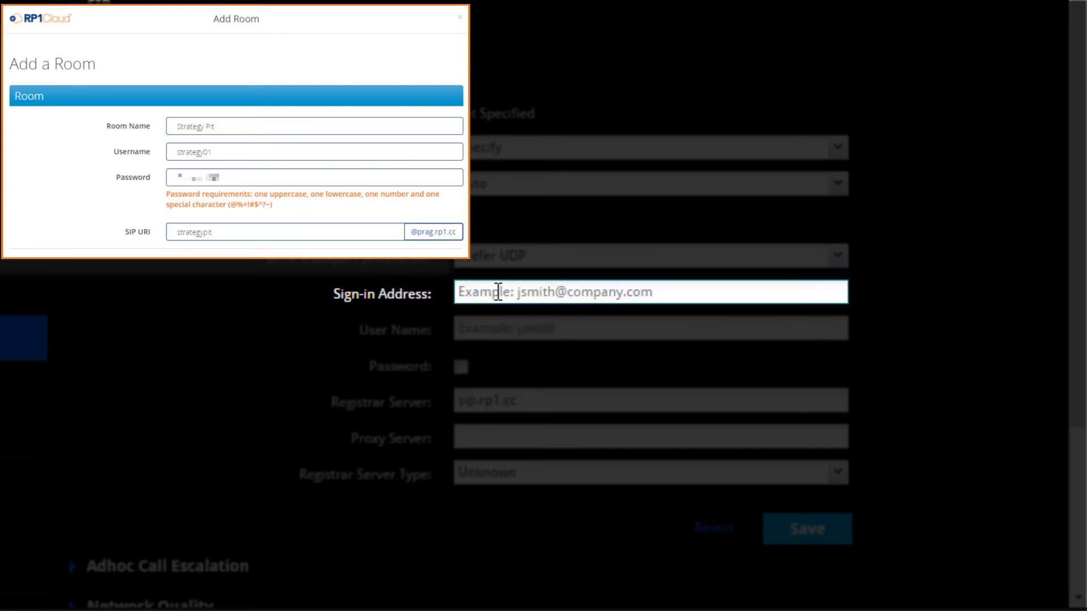
key("ctrl+v")
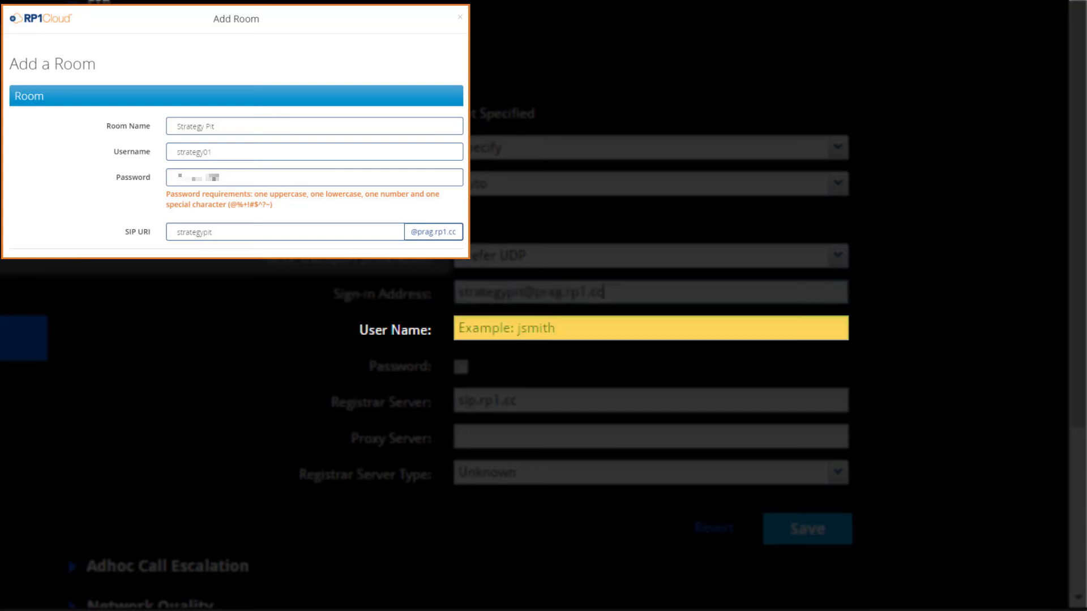
left_click(470, 331)
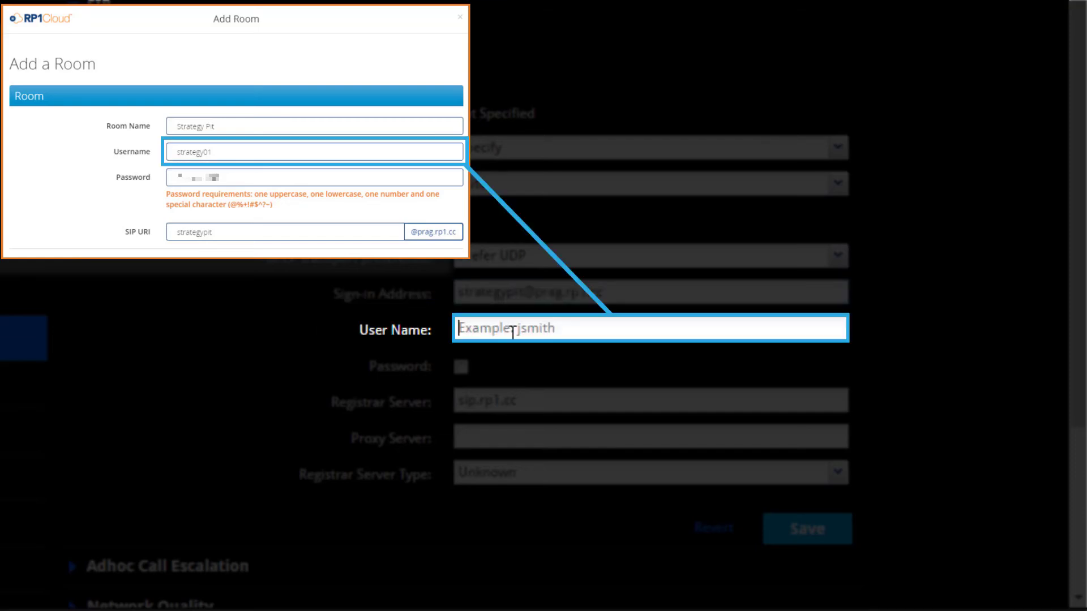
key("ctrl+v")
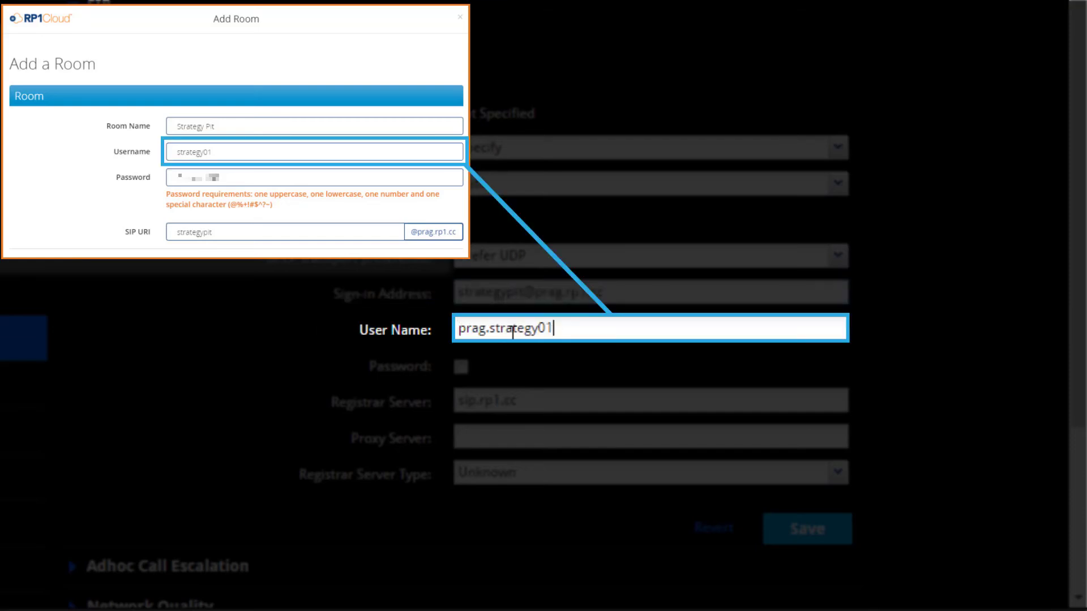
Step: Enable the SIP password and paste the room's password into both the entry and confirmation fields
left_click(461, 368)
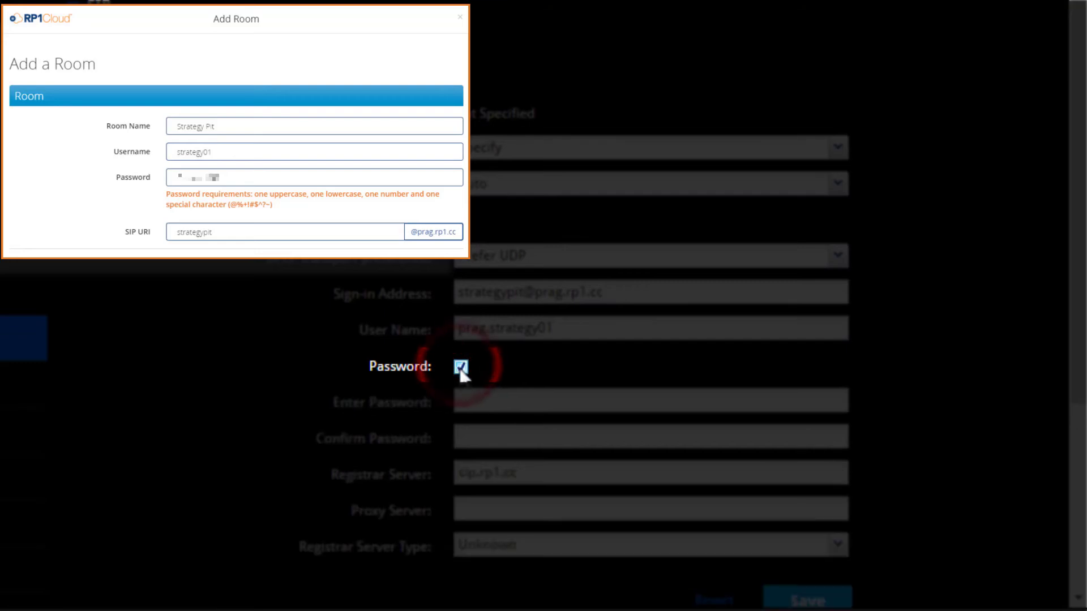
left_click(466, 396)
key("ctrl+v")
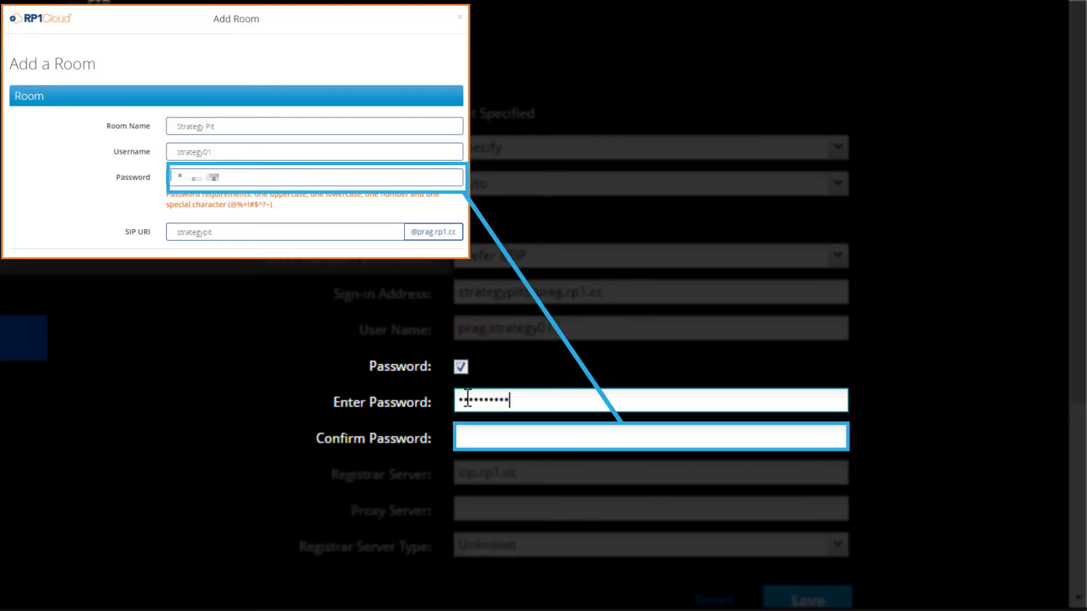
left_click(473, 437)
key("ctrl+v")
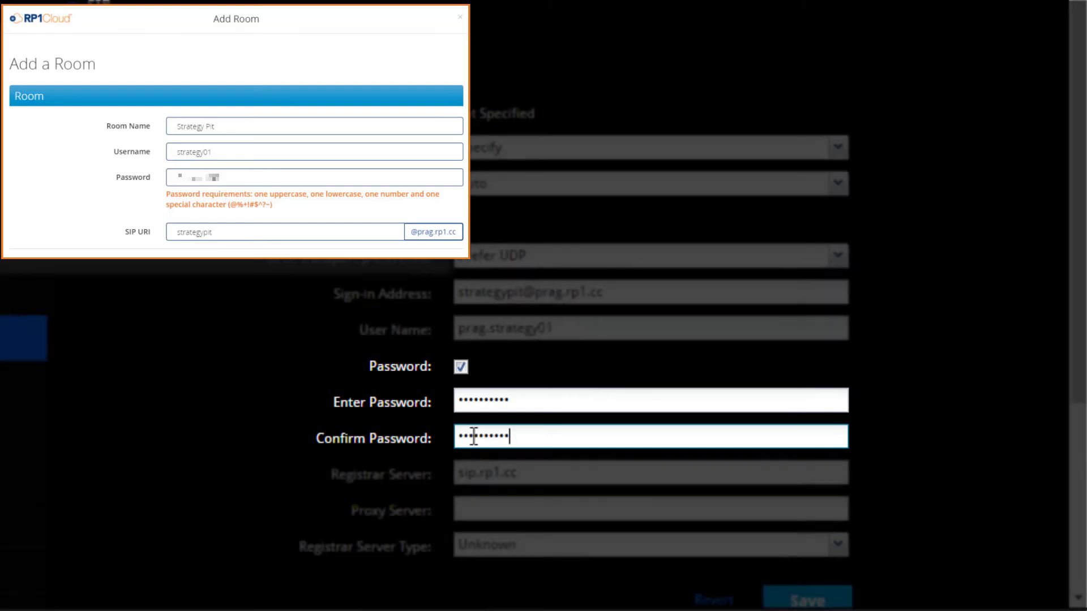
Step: Save the SIP settings of the Polycom device
scroll(651, 476, "down", 1)
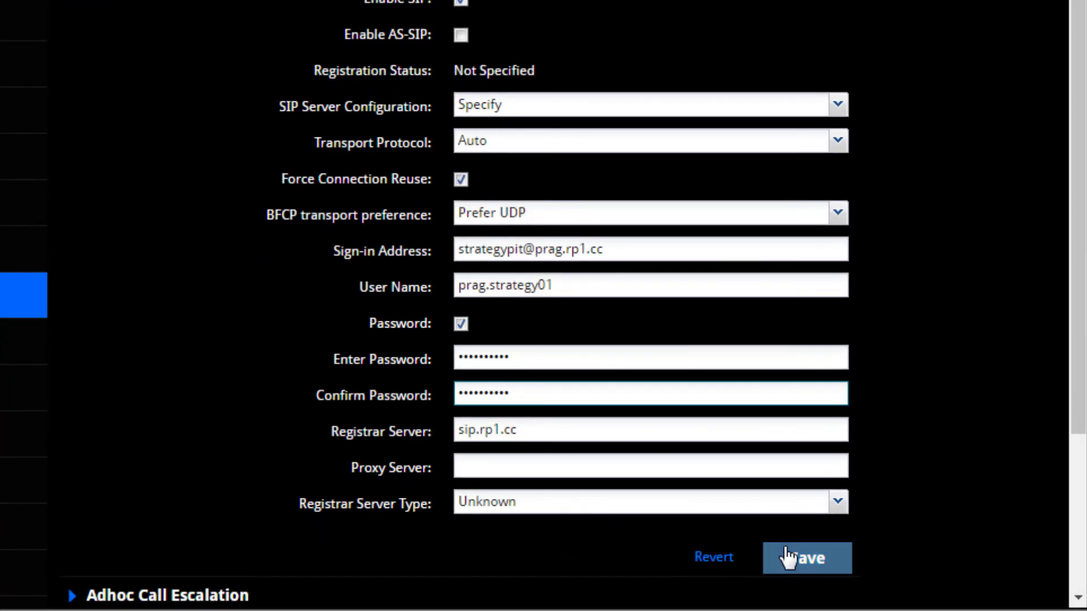
left_click(806, 559)
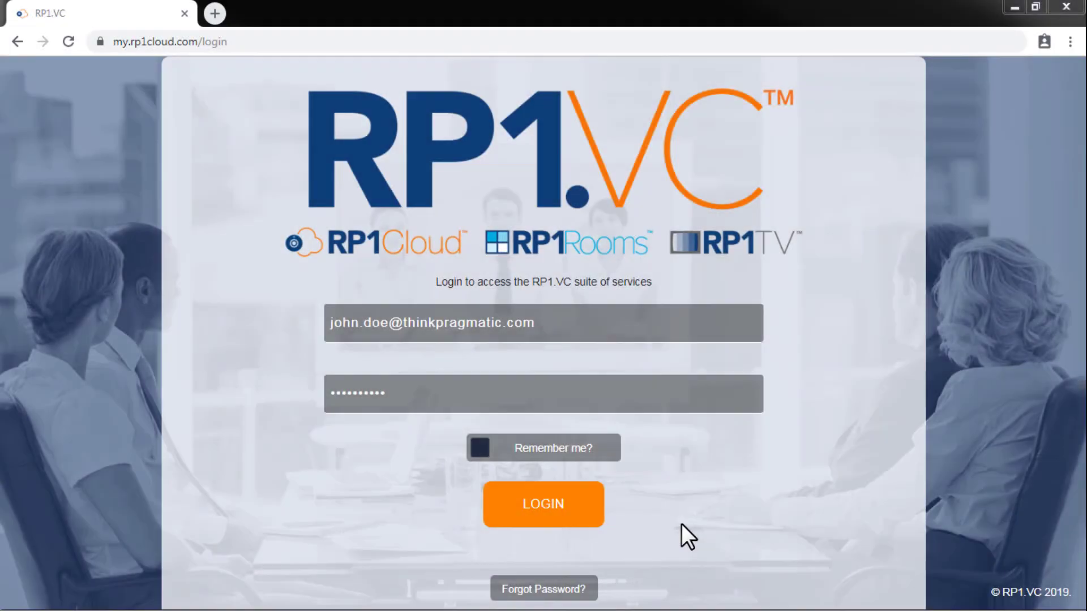
Step: Log in to the RP1.VC portal and start a meeting that dials out to the Strategy Pit room chosen from RP1Rooms
left_click(552, 514)
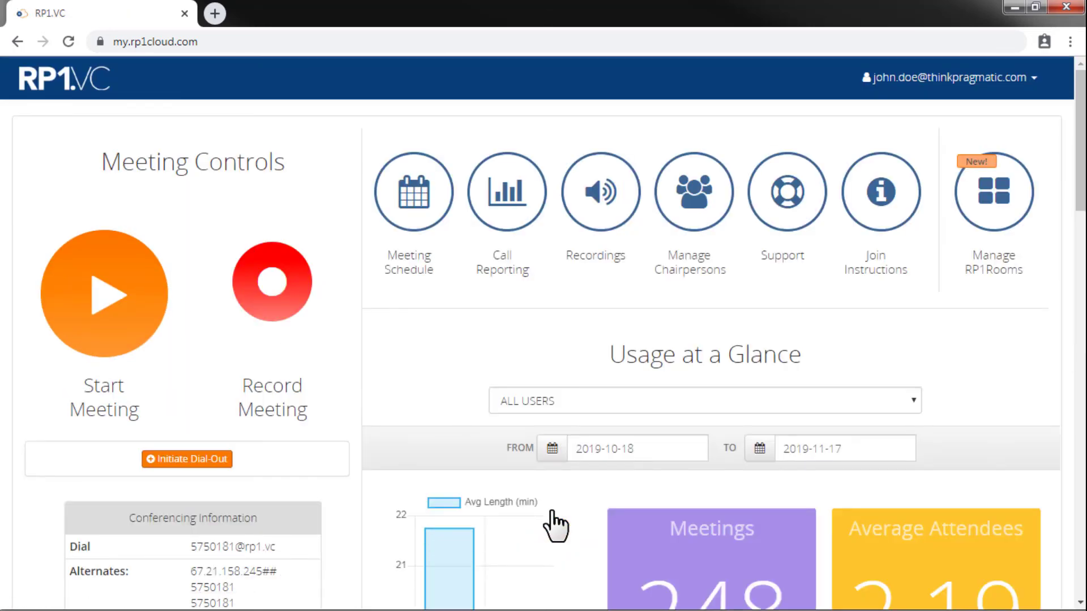
left_click(185, 461)
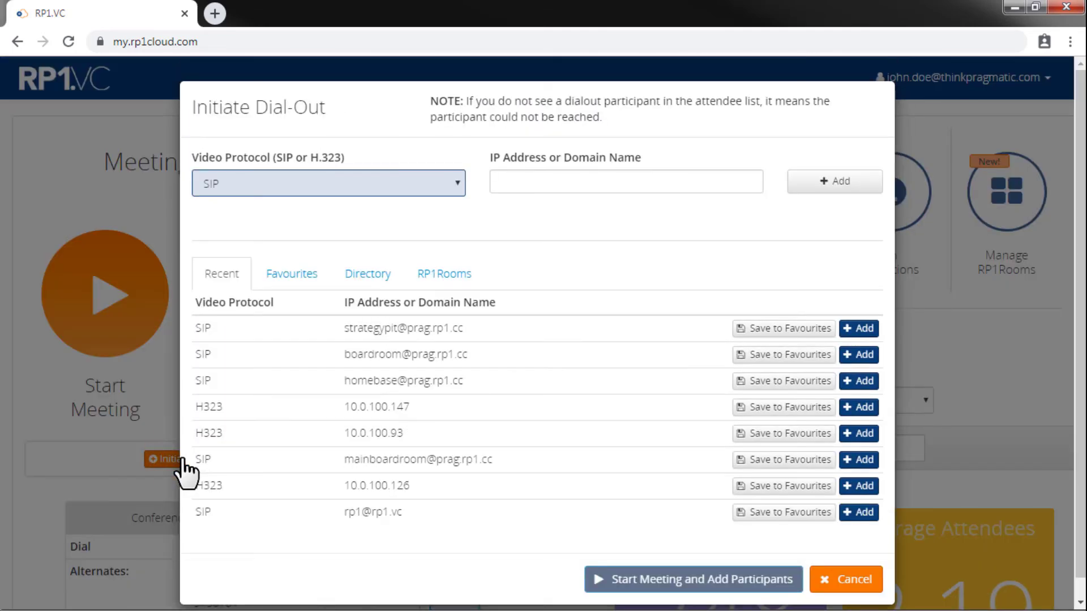
left_click(446, 286)
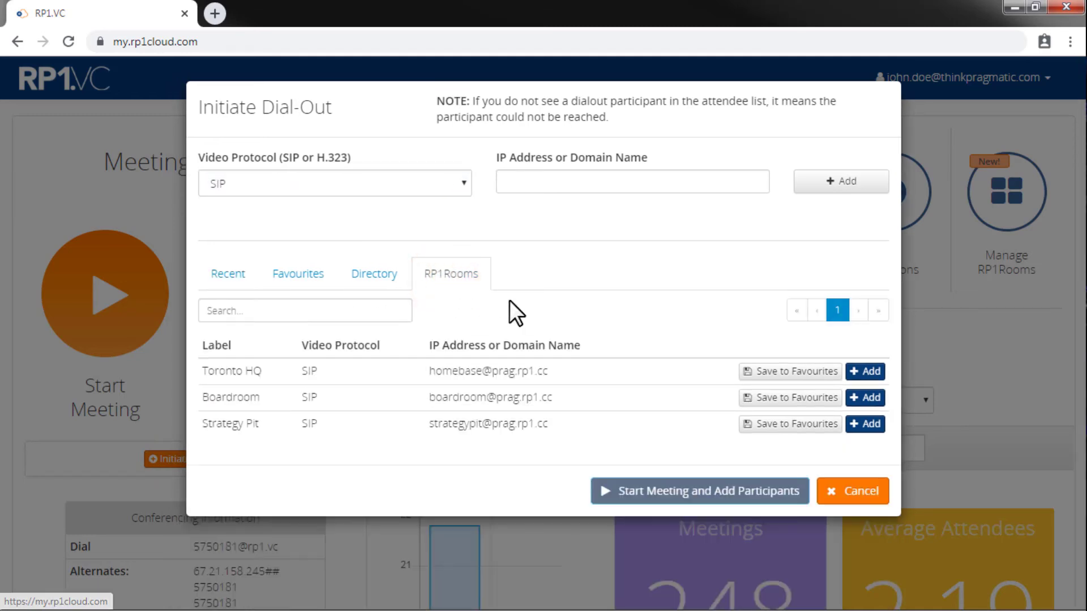
left_click(872, 424)
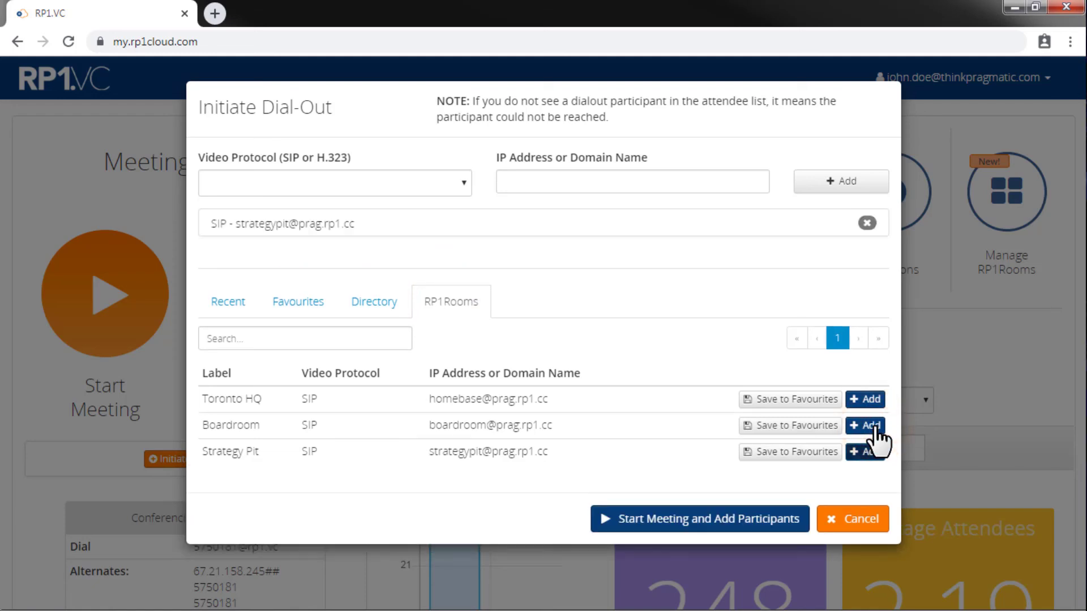
left_click(686, 520)
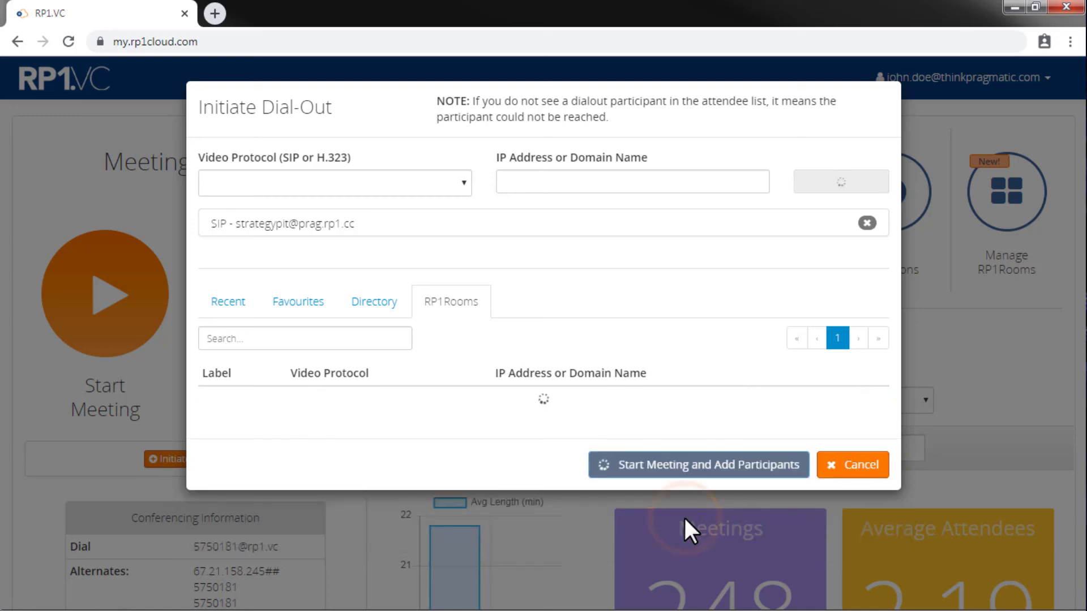